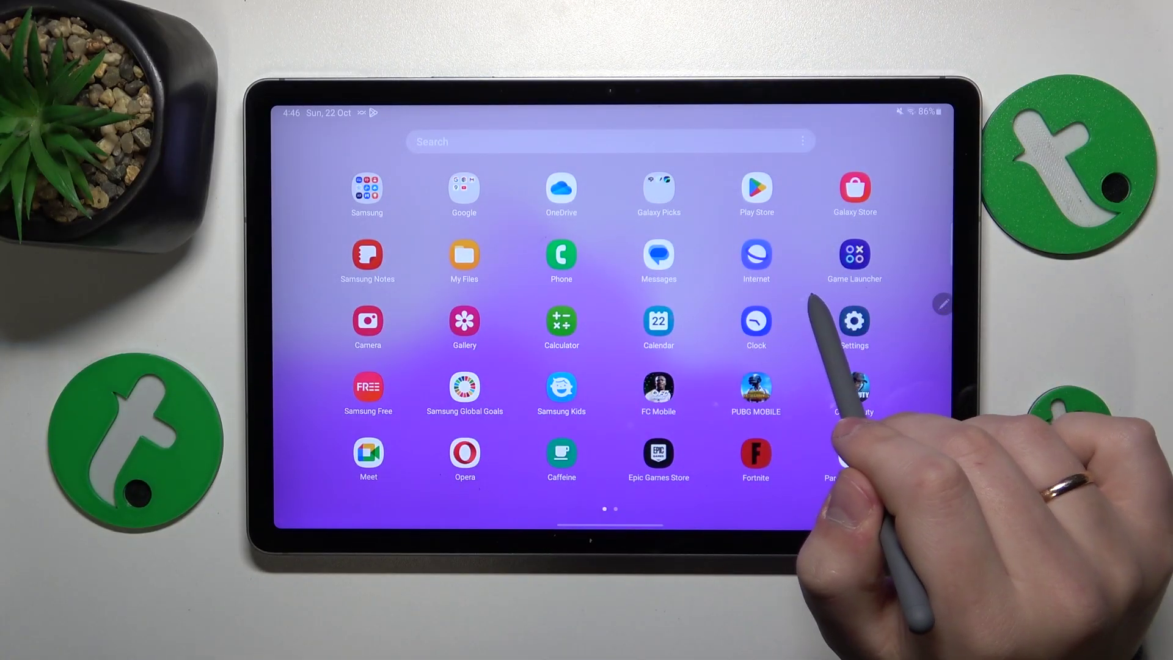
Step: Launch Samsung Calendar and begin a new event on Thursday 26 October titled 'Dddddc'
{"action": "left_click", "coordinate": [657, 321]}
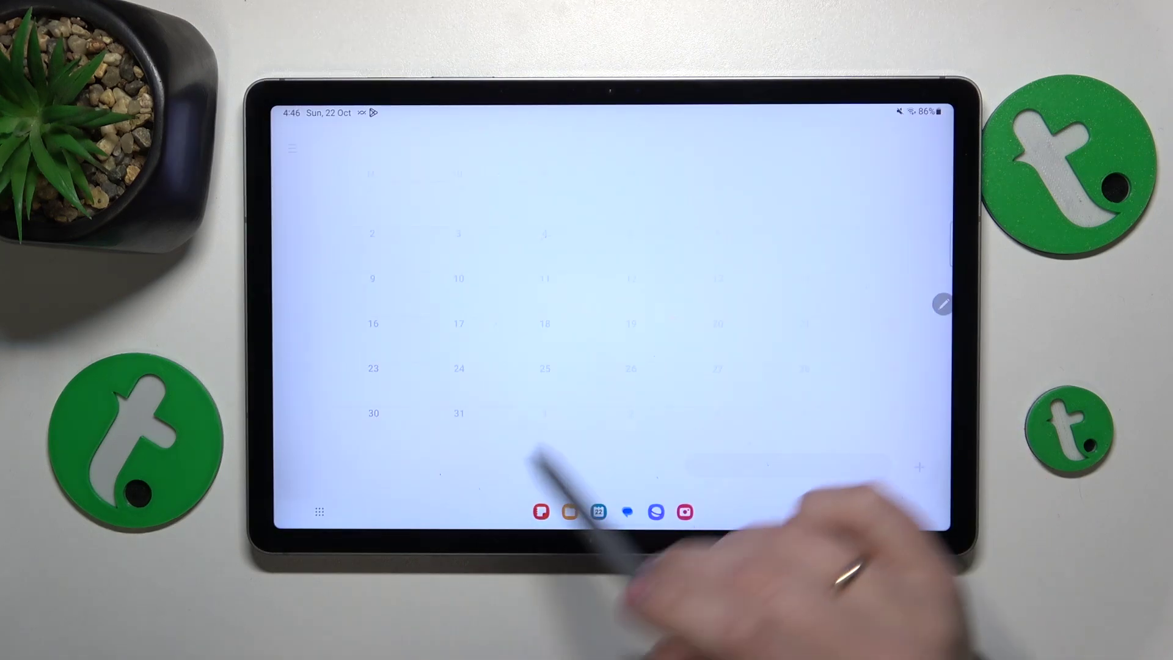
{"action": "left_click", "coordinate": [630, 383]}
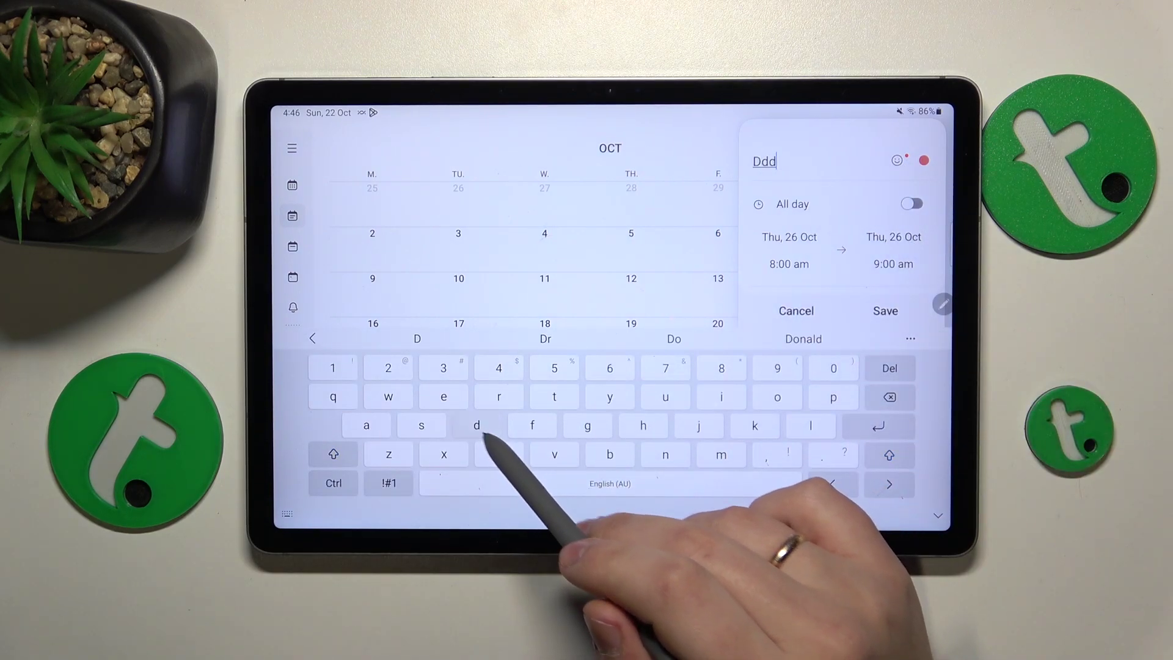
{"action": "type", "text": "ddc"}
Step: Save the 'Dddddc' event for Thu 26 Oct, 8–9 am, and review its details
{"action": "left_click", "coordinate": [837, 312]}
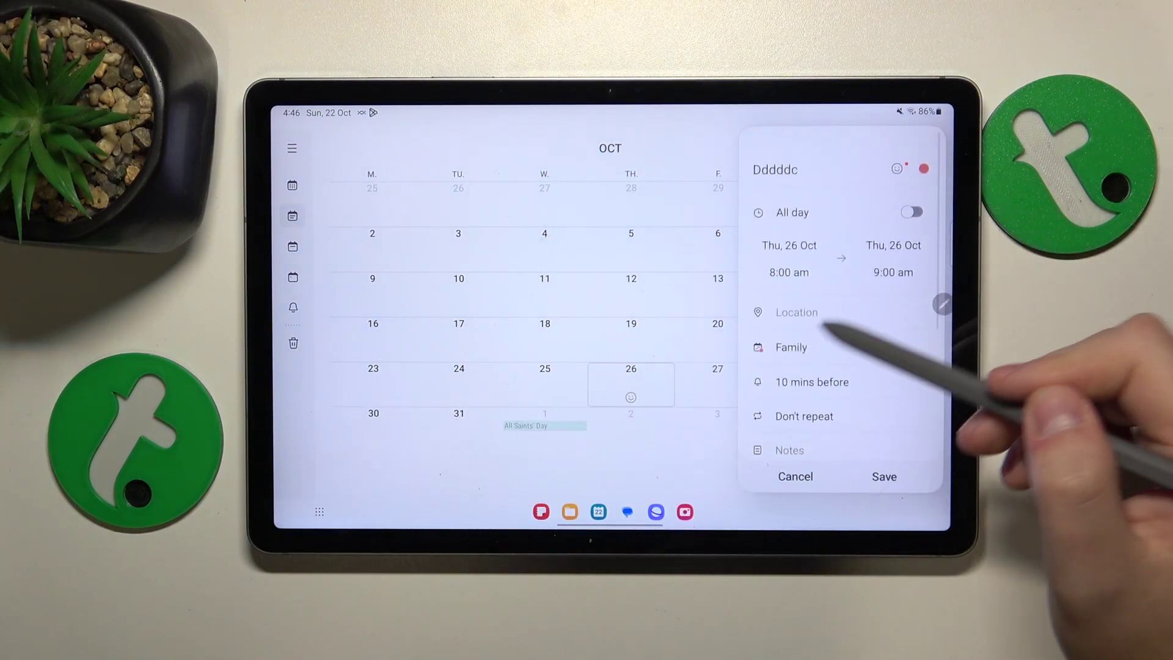
{"action": "left_click_drag", "start_coordinate": [833, 317], "coordinate": [829, 245]}
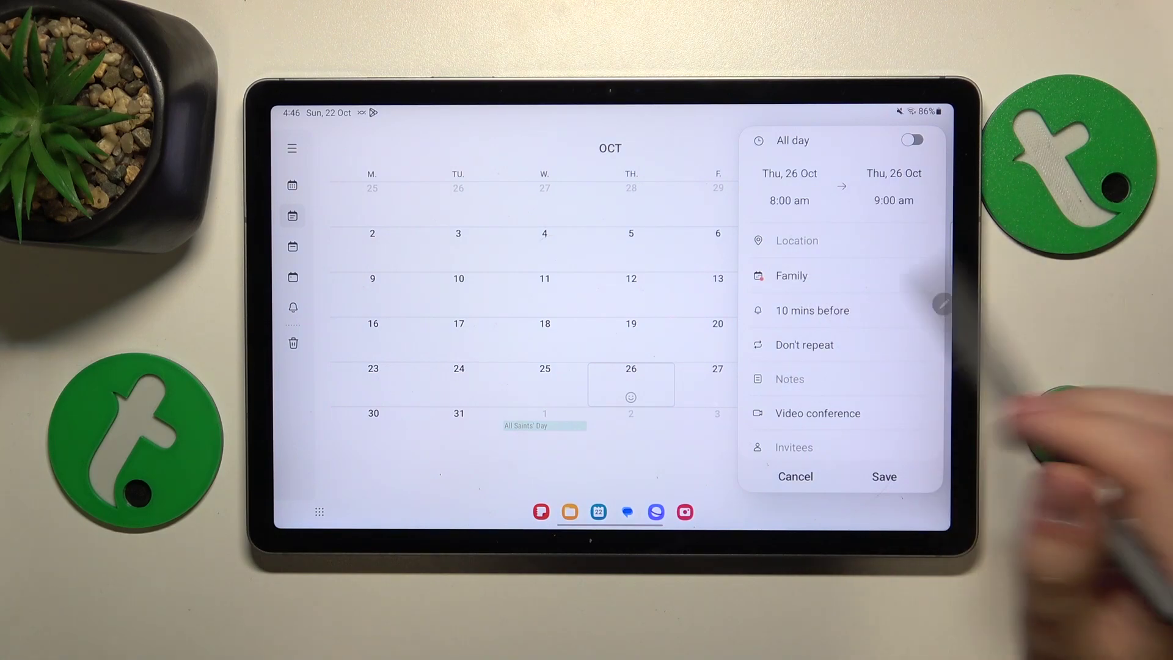
{"action": "left_click_drag", "start_coordinate": [837, 325], "coordinate": [885, 266]}
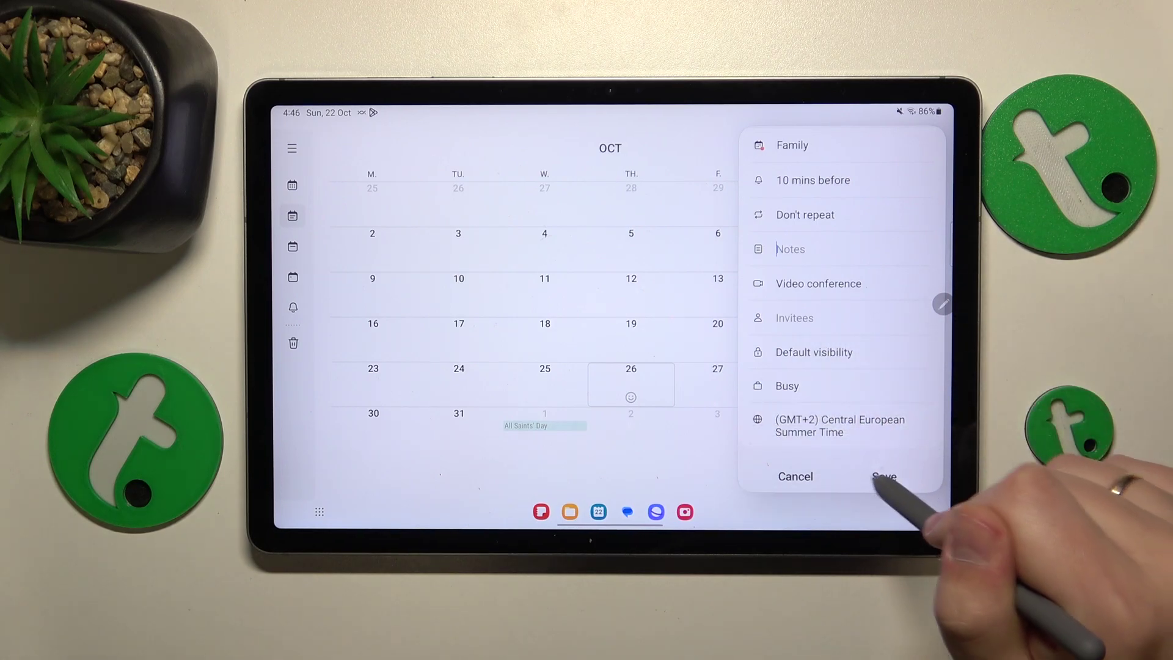
{"action": "left_click", "coordinate": [885, 476]}
{"action": "left_click", "coordinate": [624, 381]}
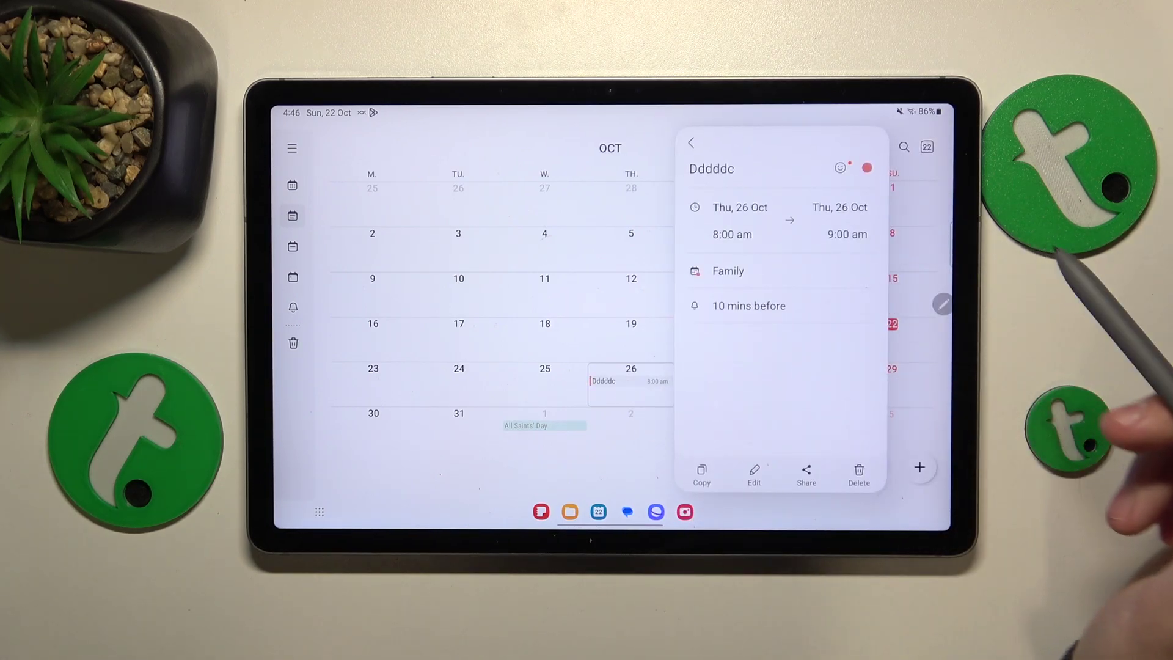
{"action": "left_click", "coordinate": [859, 473]}
Step: Swipe Samsung Calendar away from Recents to return to the home screen
{"action": "left_click", "coordinate": [789, 451]}
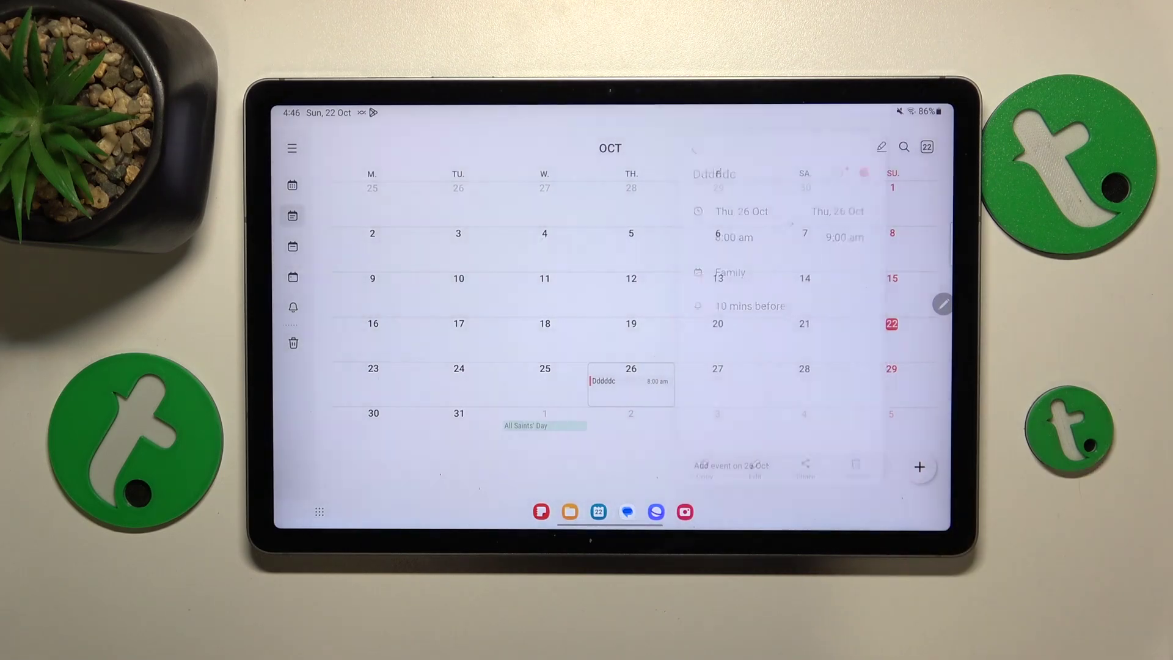
{"action": "left_click_drag", "start_coordinate": [720, 495], "coordinate": [668, 417]}
{"action": "left_click_drag", "start_coordinate": [789, 230], "coordinate": [788, 120]}
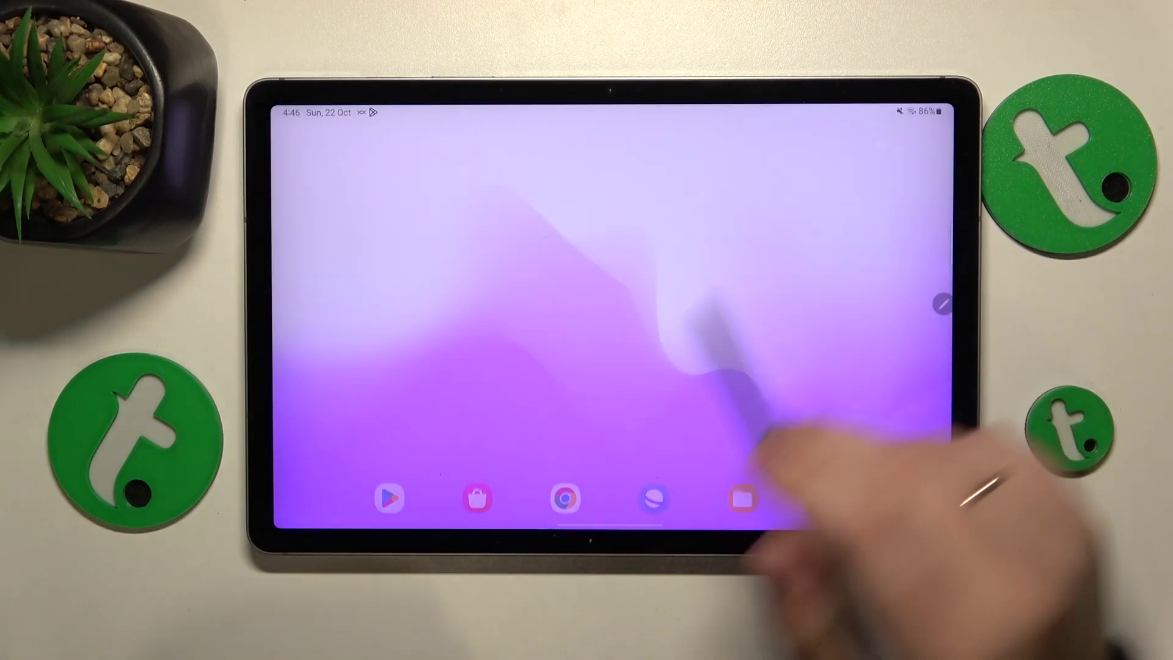